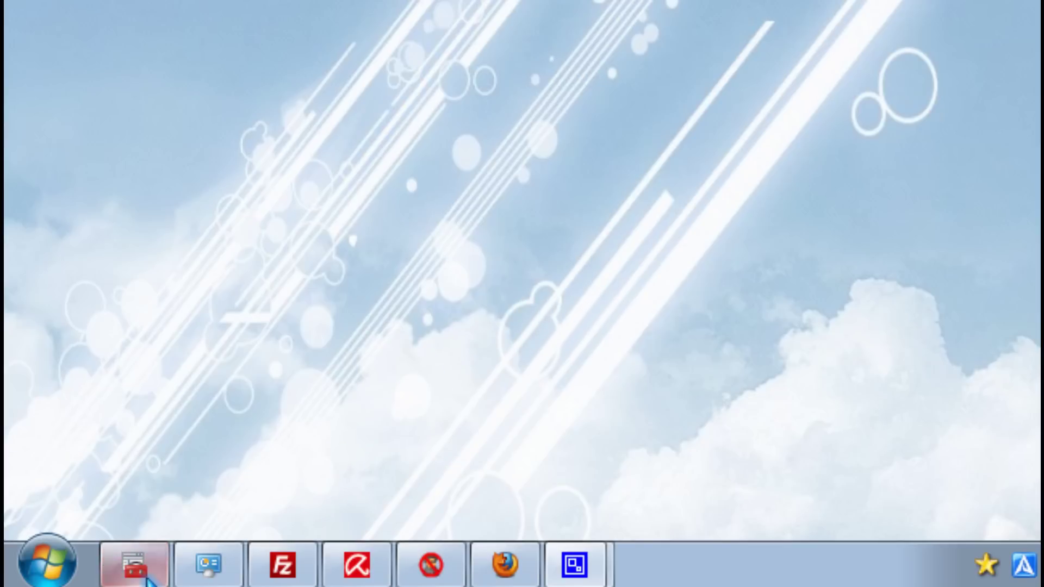
Step: Review the Windows firewall rules window, then minimize it back to the desktop
click(136, 562)
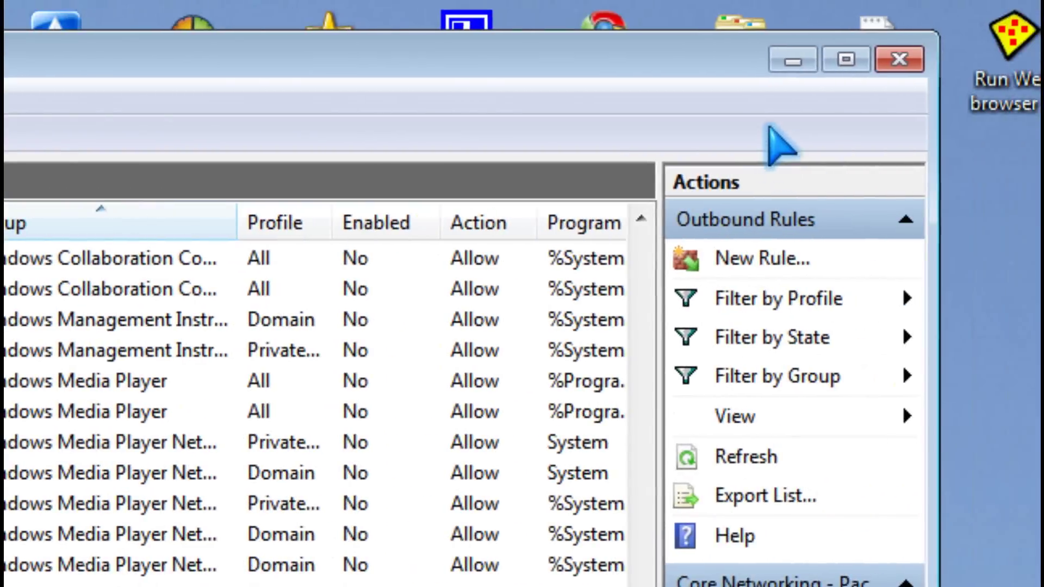
click(793, 62)
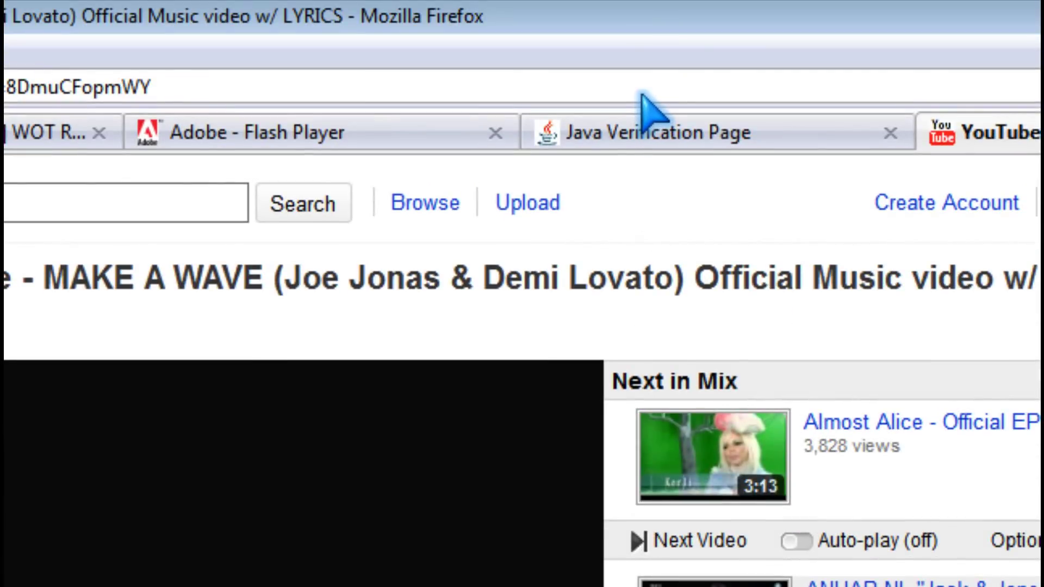
Step: Replace the YouTube URL with the Comodo site in Firefox, then minimize the browser
click(642, 93)
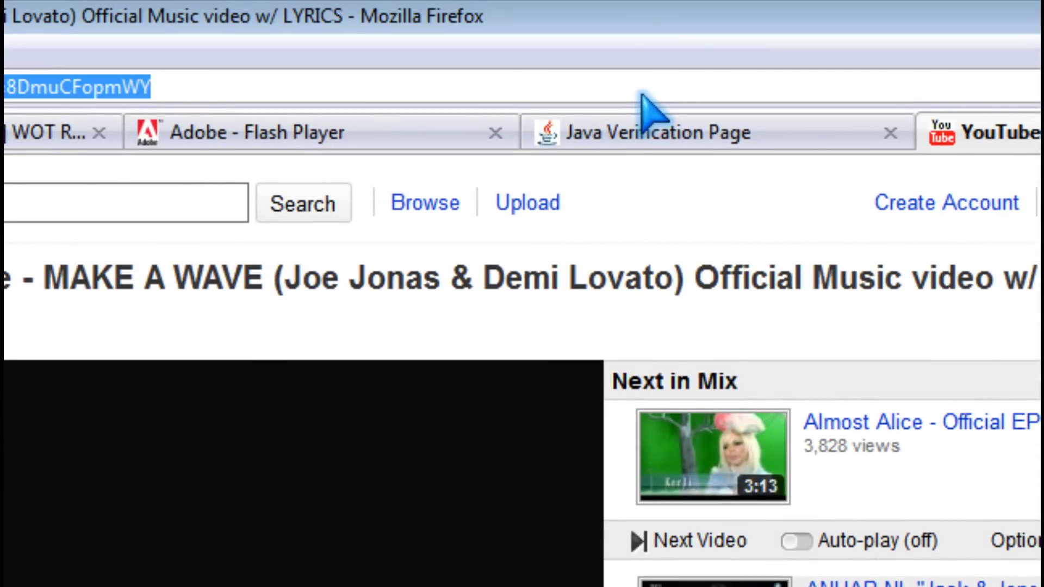
key(BackSpace)
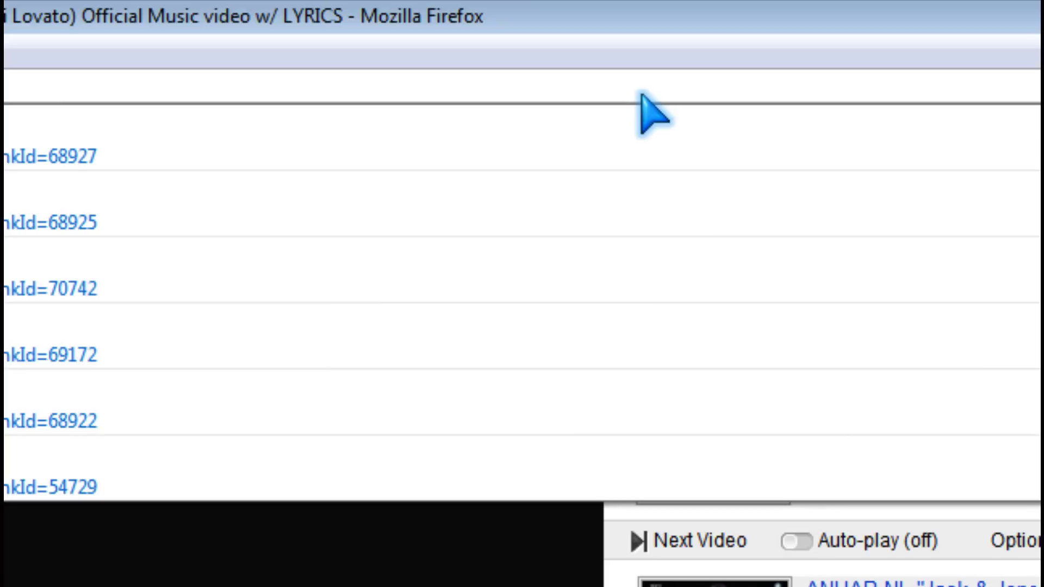
key(Escape)
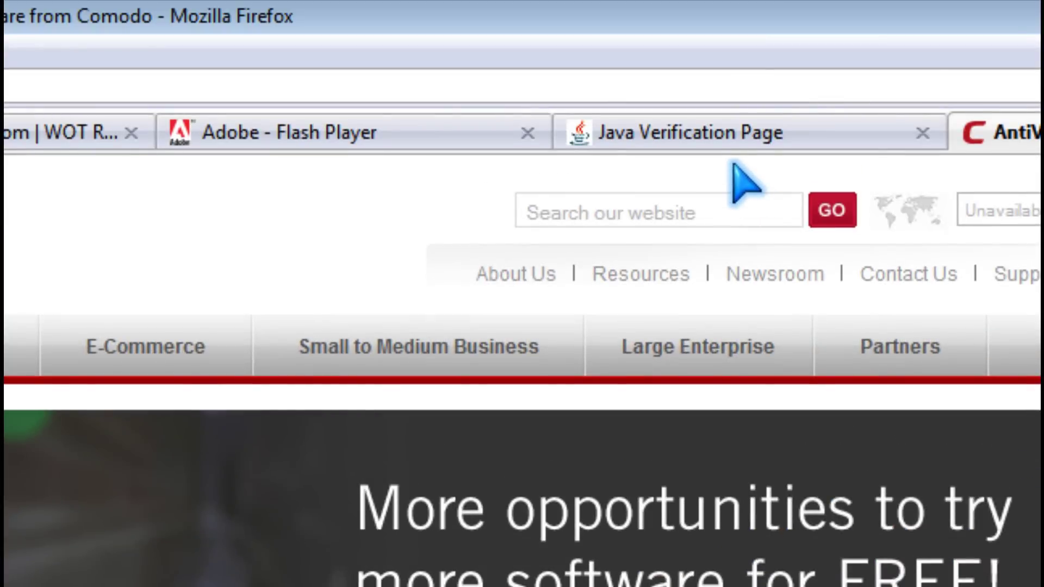
click(905, 17)
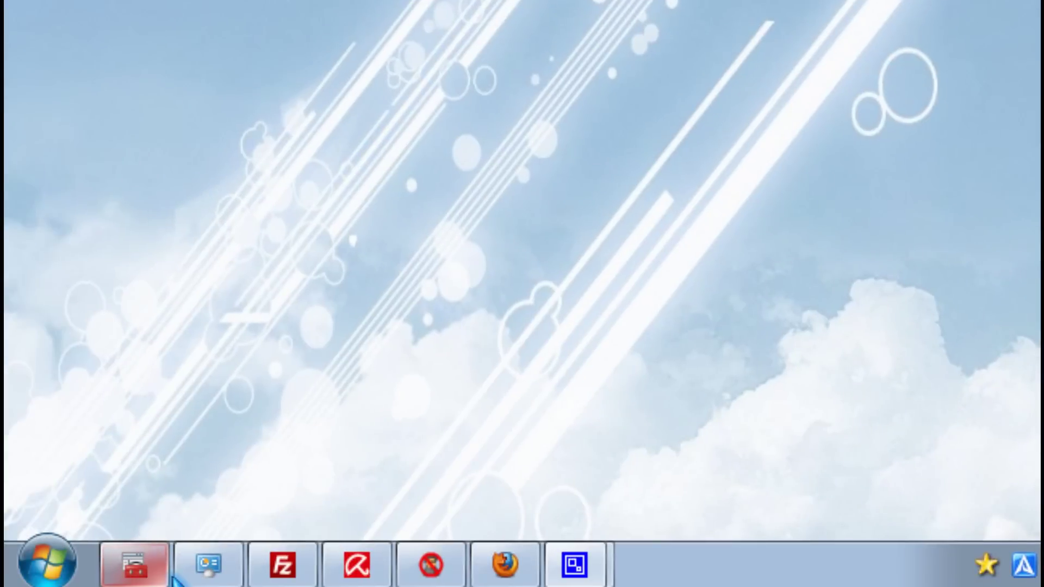
click(210, 573)
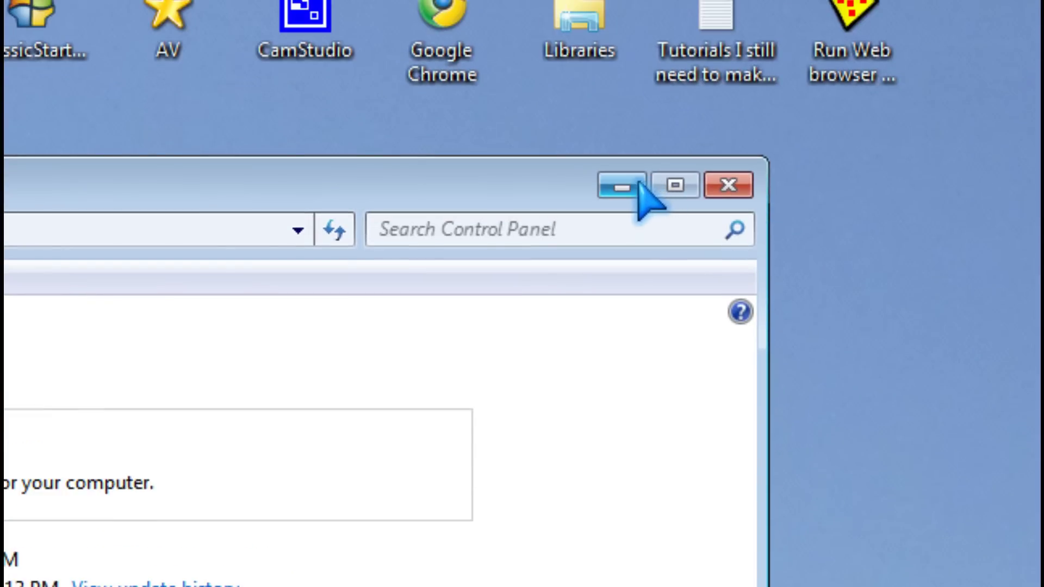
click(623, 120)
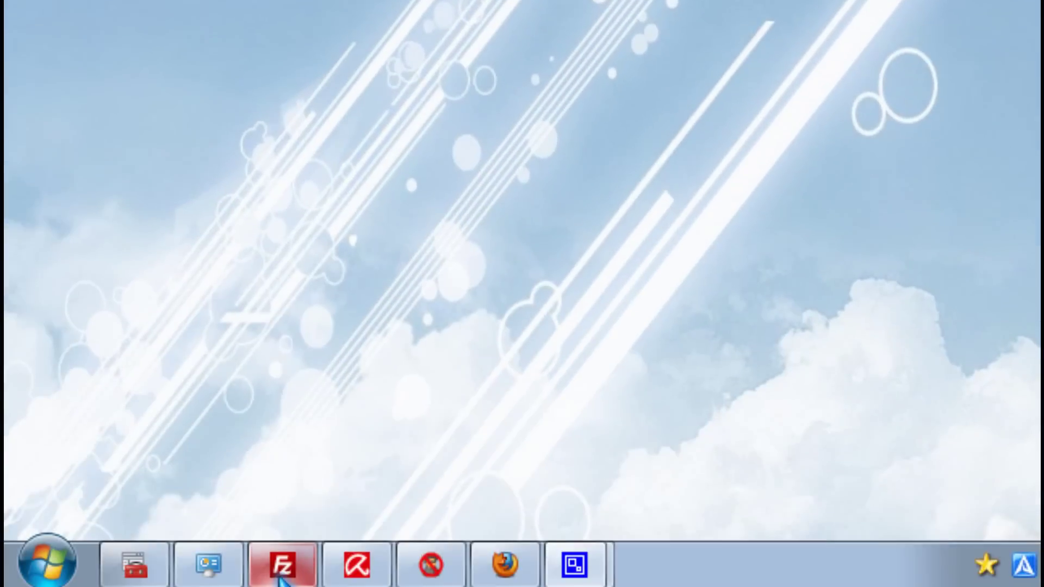
Step: Run FileZilla's Help > Check for updates and confirm the latest version is already installed
click(281, 565)
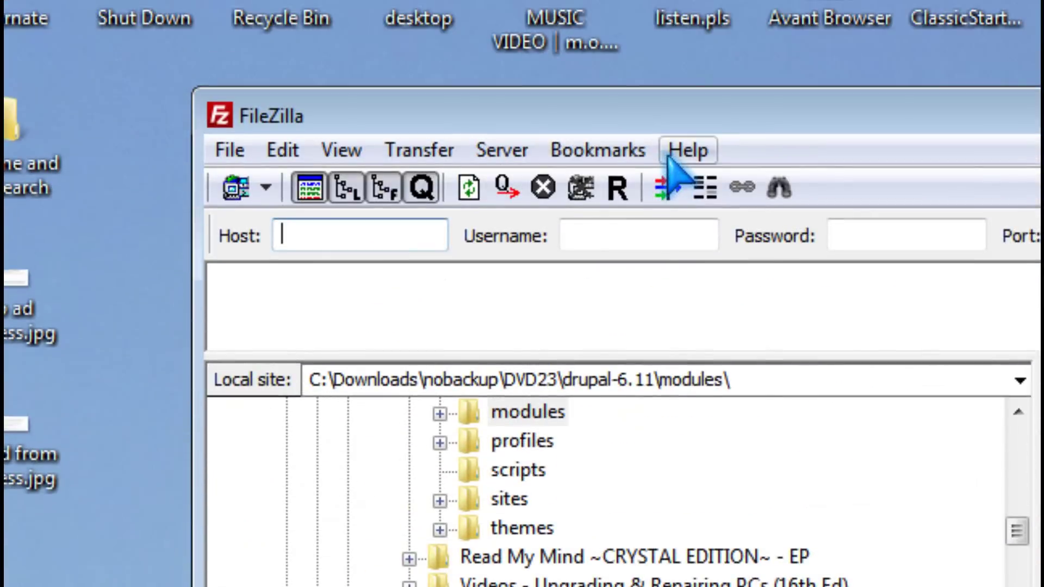
click(689, 155)
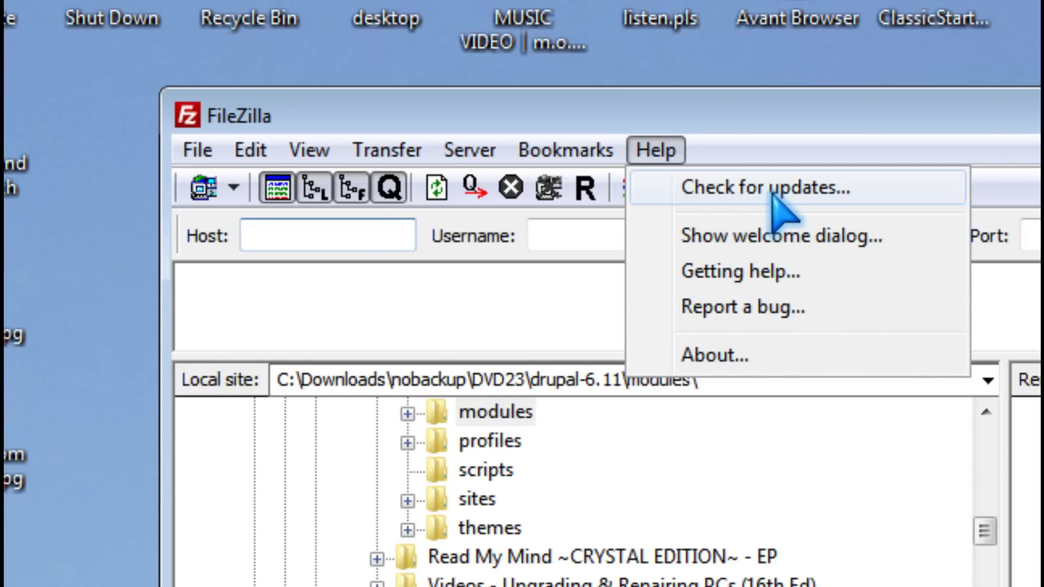
click(771, 194)
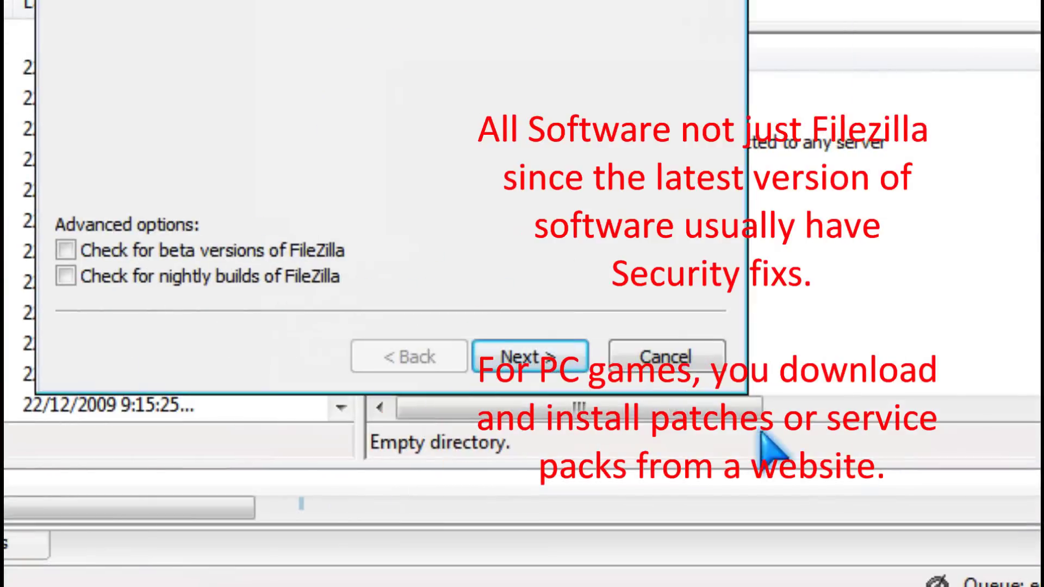
click(637, 359)
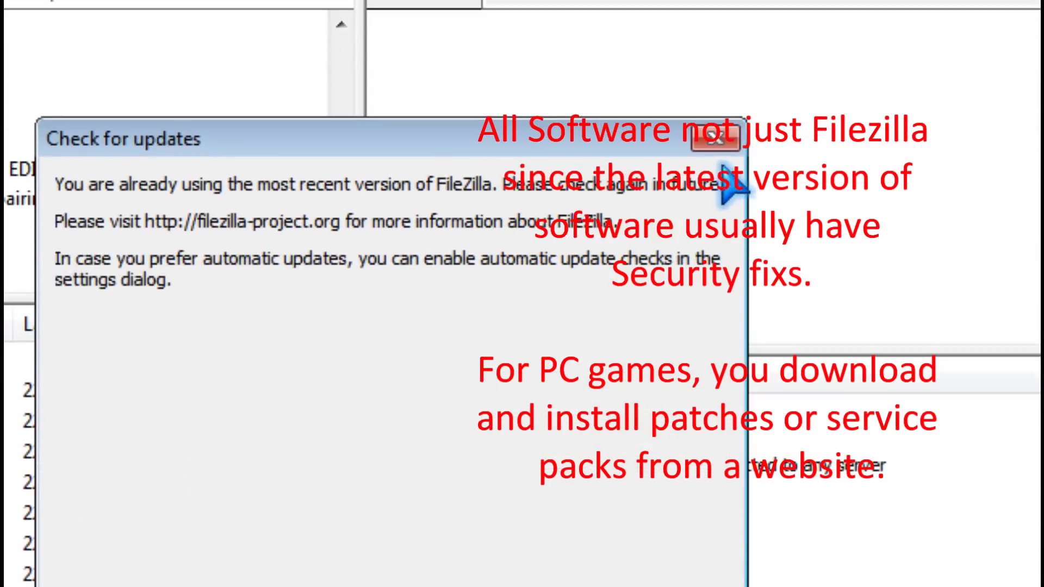
click(715, 139)
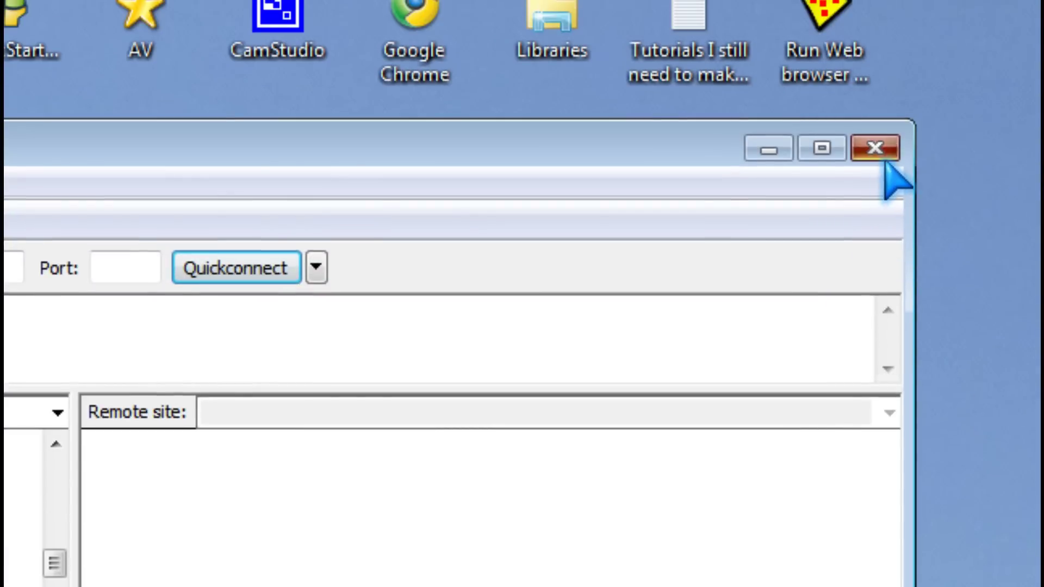
Step: Close FileZilla and bring up the Avira AntiVir status window
click(886, 159)
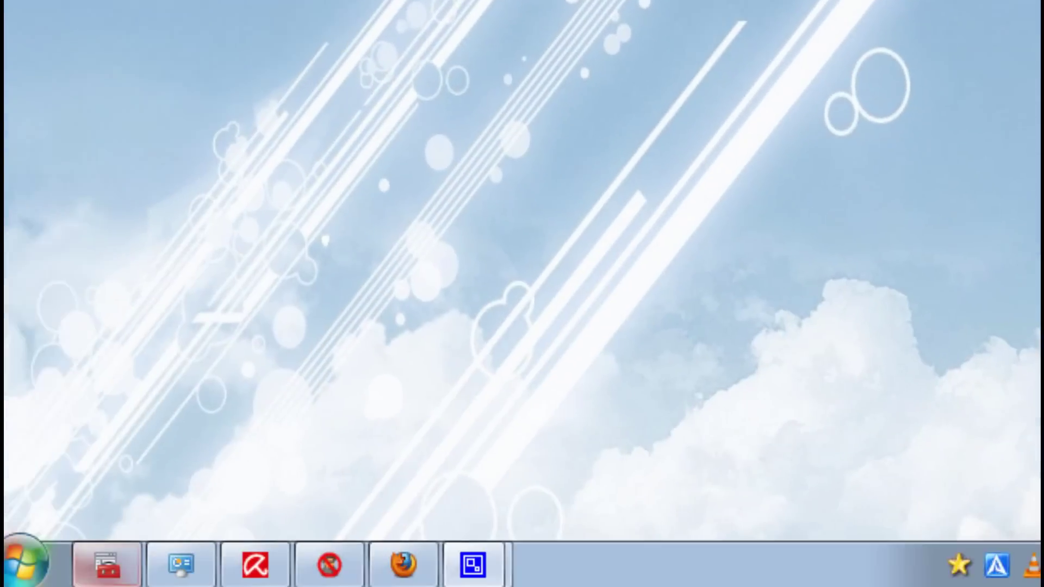
click(261, 576)
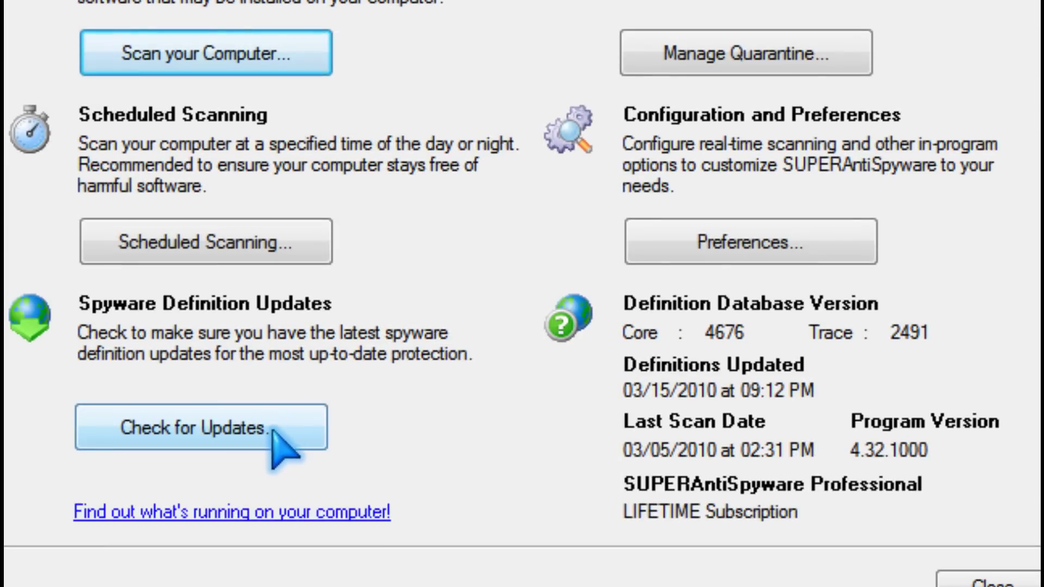
Step: Start a check for new spyware definition updates in SUPERAntiSpyware
click(271, 435)
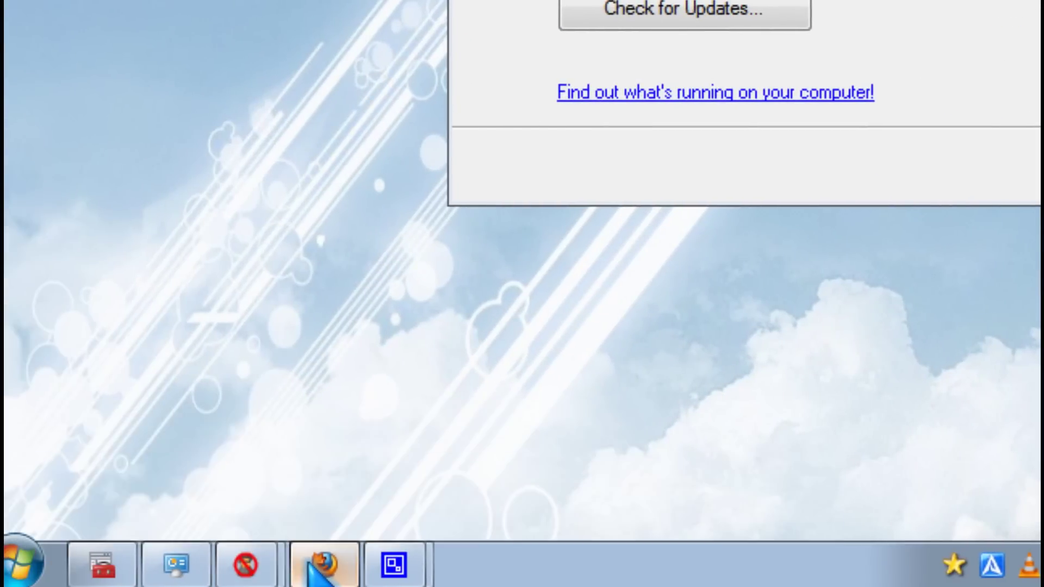
Step: Check Firefox itself for updates from the Help menu and dismiss the no-updates message
click(262, 567)
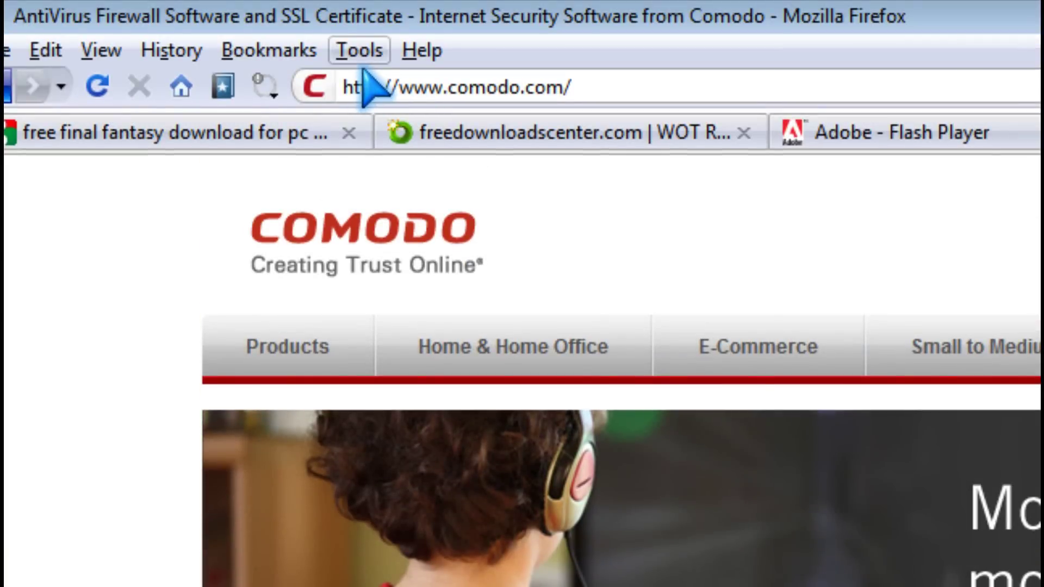
click(360, 53)
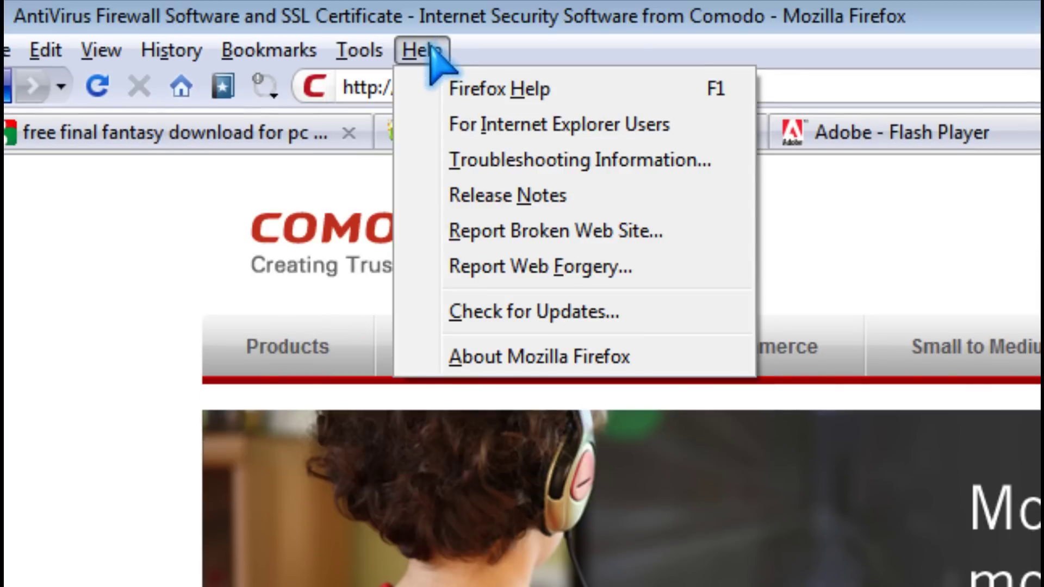
click(522, 311)
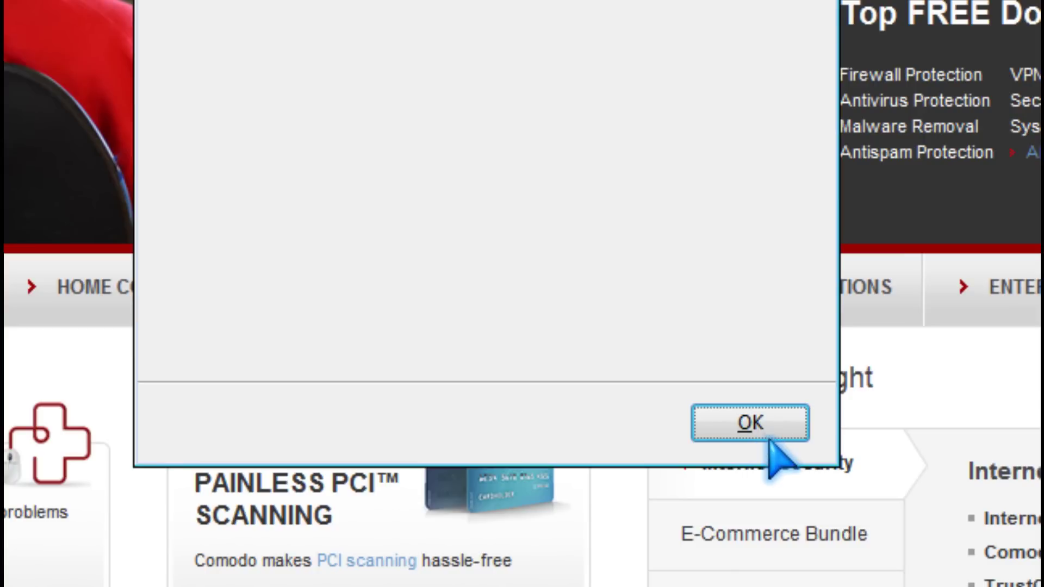
click(771, 439)
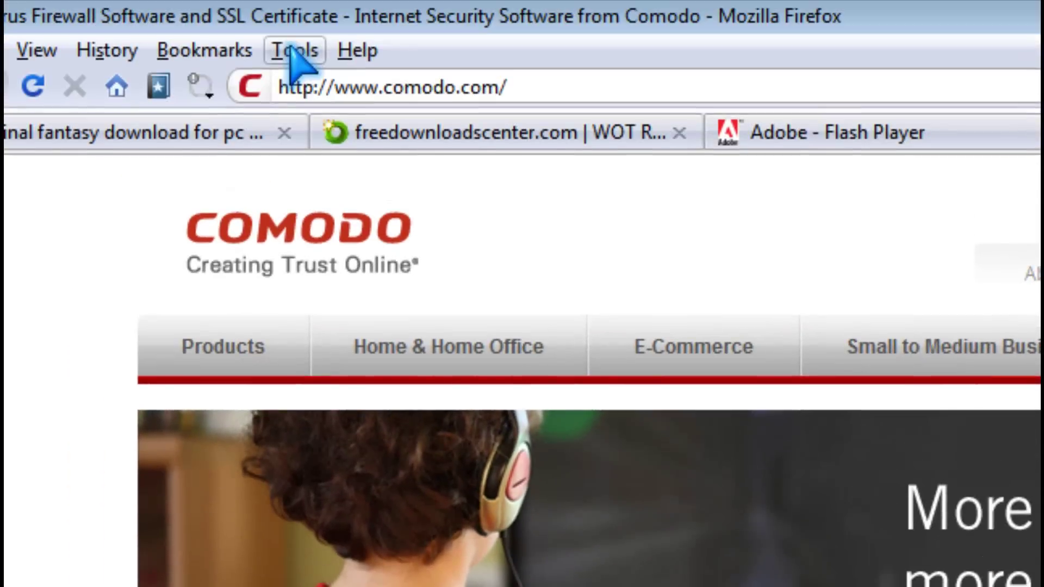
Step: Check installed extensions for updates in the Add-ons manager, close it, and show the Java verification page
click(294, 52)
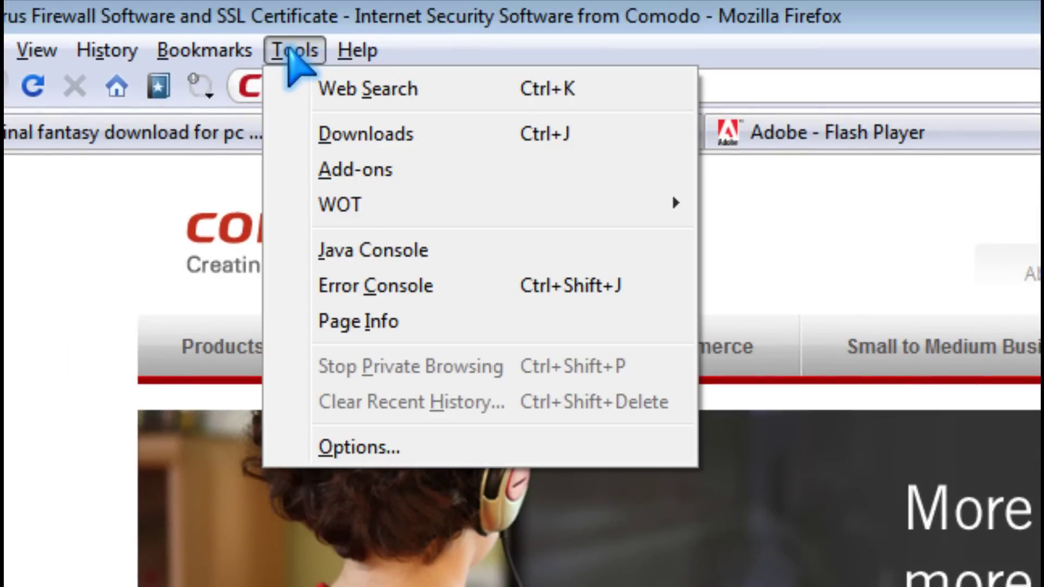
click(356, 174)
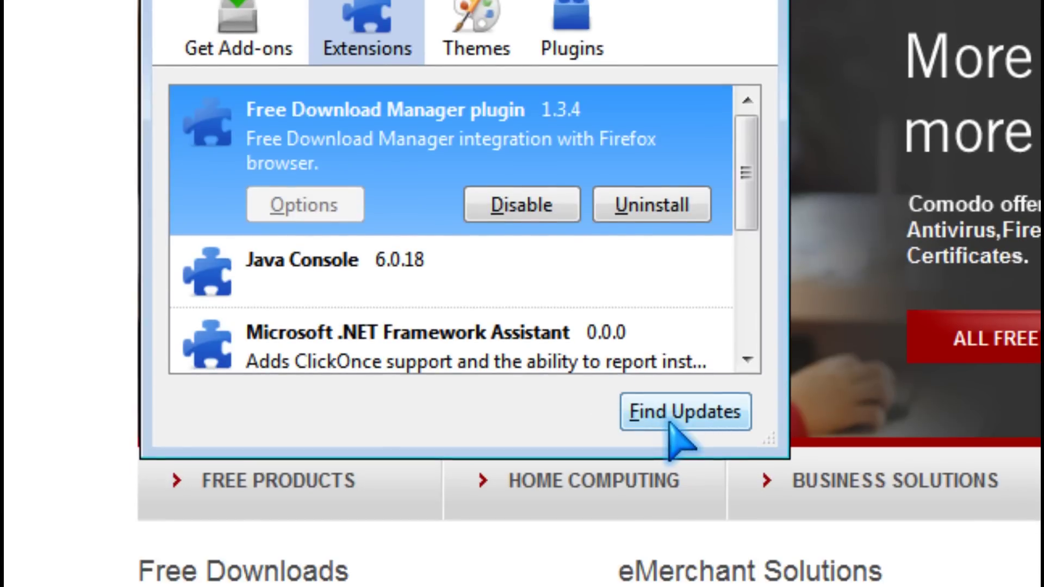
click(673, 506)
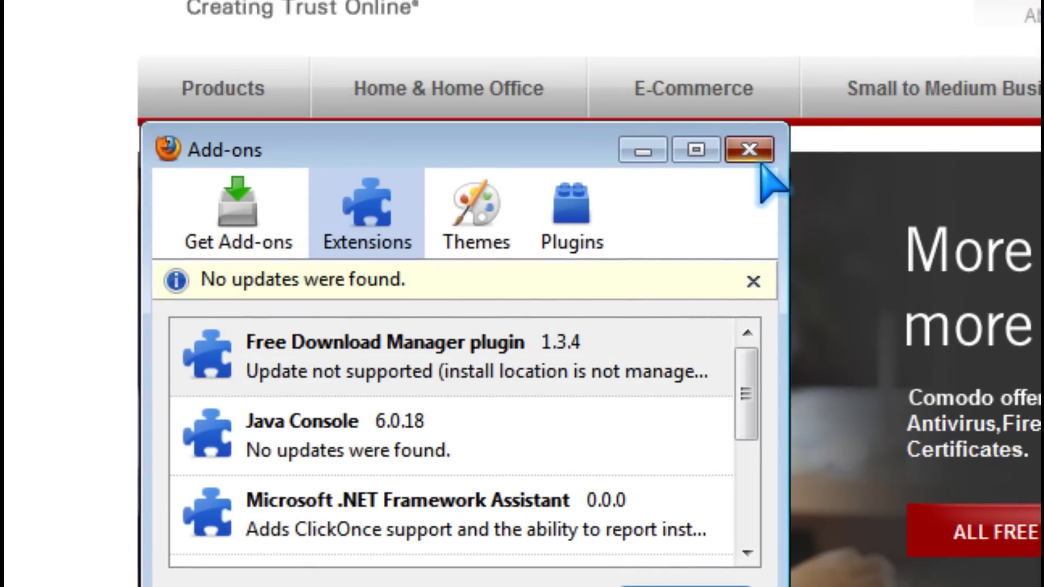
click(755, 152)
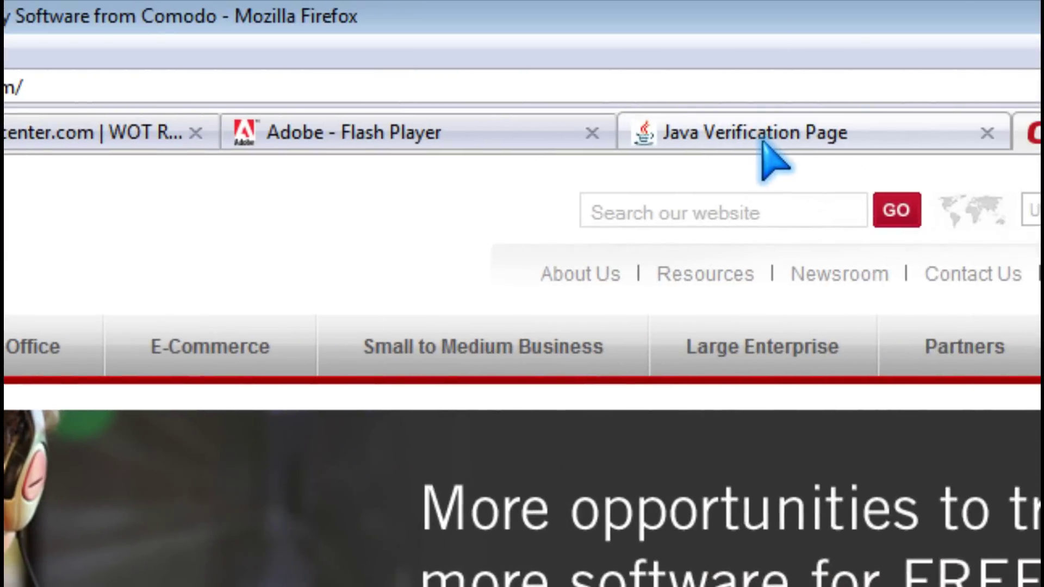
click(769, 152)
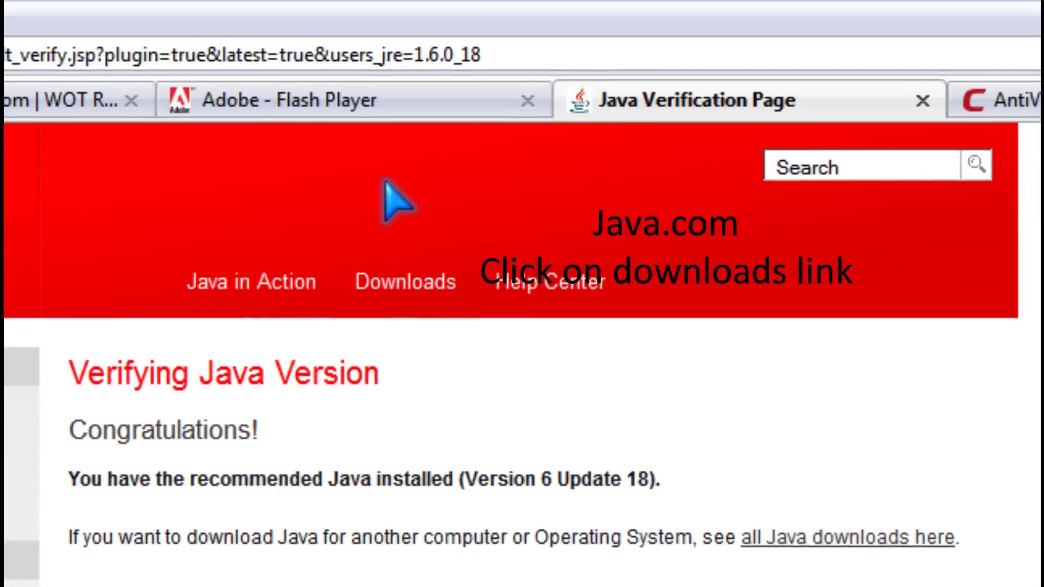
Step: Show the Adobe Flash Player about page confirming version 10,0,45,2 is installed
click(385, 168)
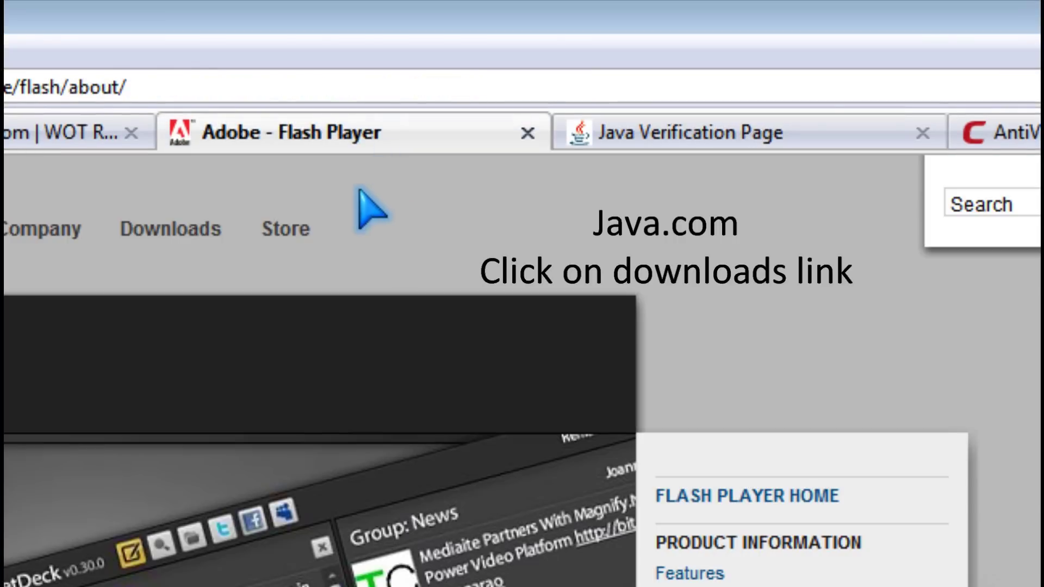
scroll(302, 530, down, 5)
scroll(427, 496, down, 1)
scroll(485, 438, down, 3)
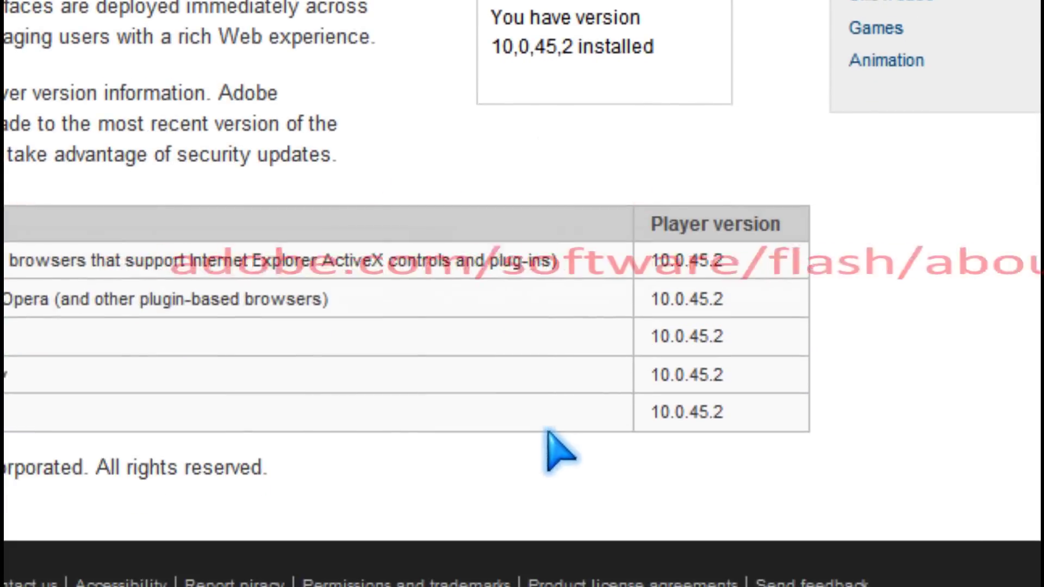
scroll(555, 439, down, 1)
scroll(677, 172, up, 2)
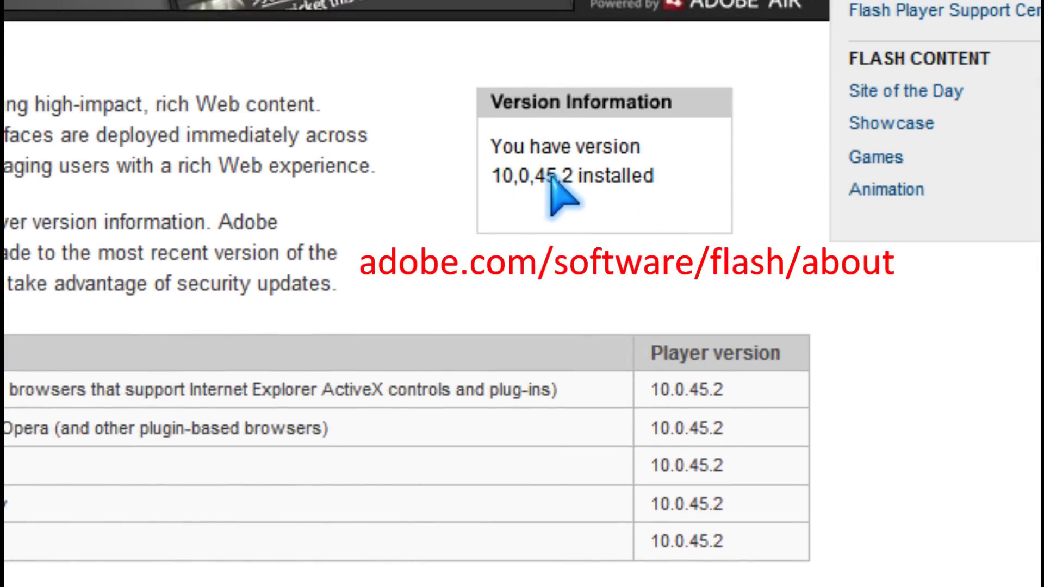
scroll(700, 421, down, 1)
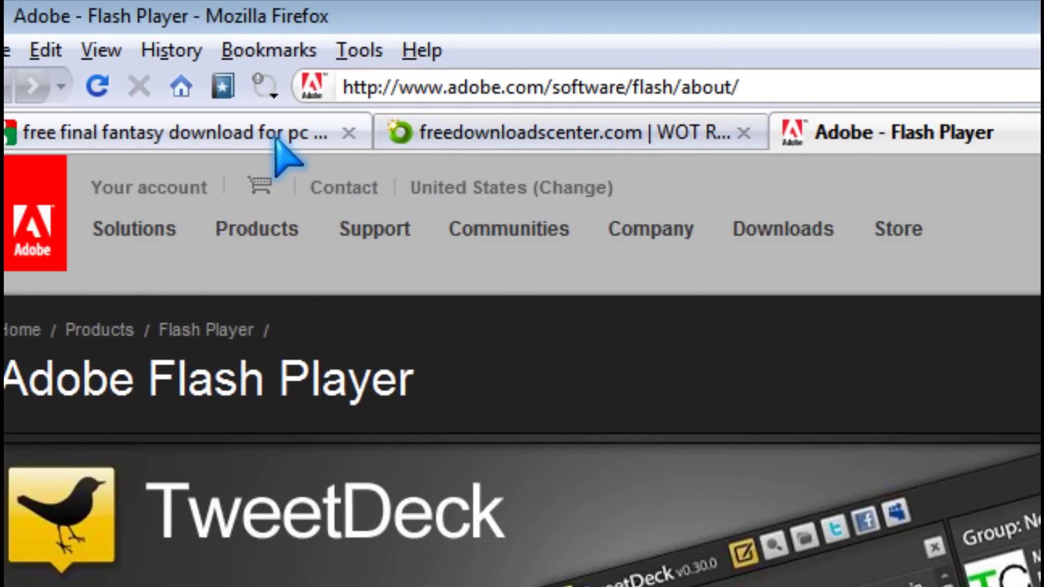
Step: Review the Google results' WOT ratings, then show freedownloadscenter.com's poor-reputation WOT scorecard
click(278, 137)
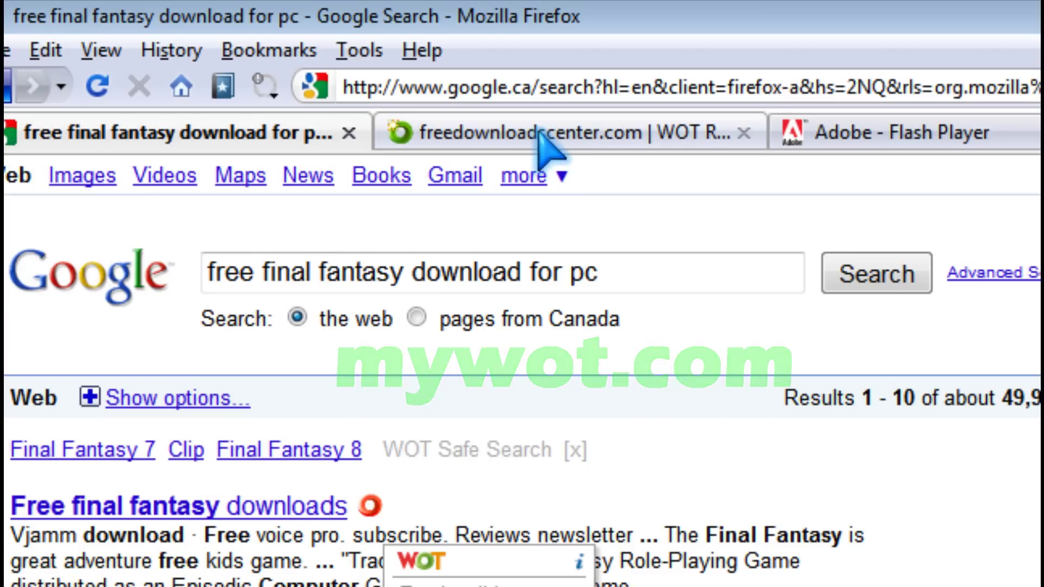
click(550, 36)
scroll(677, 488, down, 3)
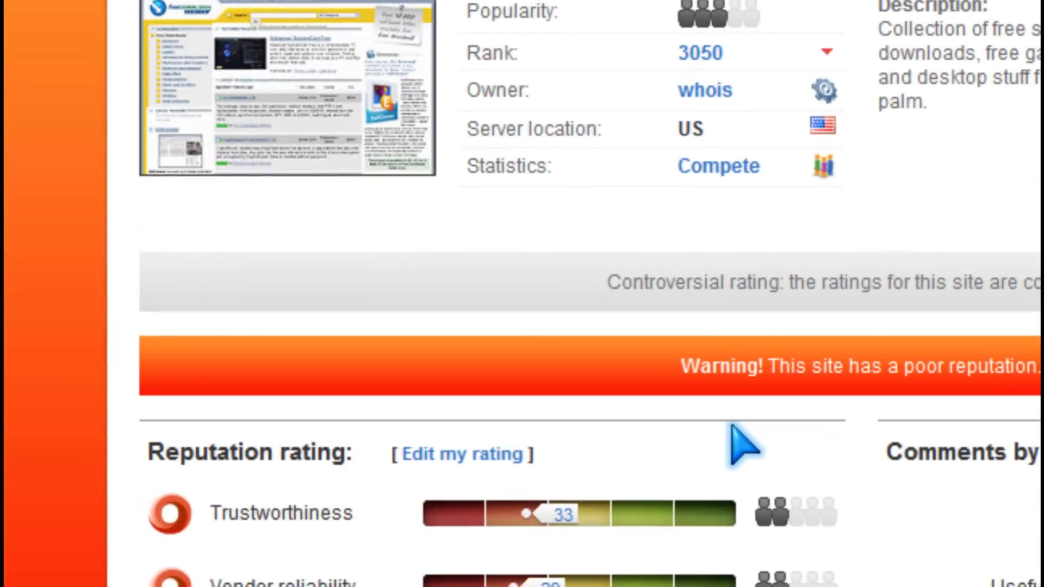
scroll(735, 432, down, 3)
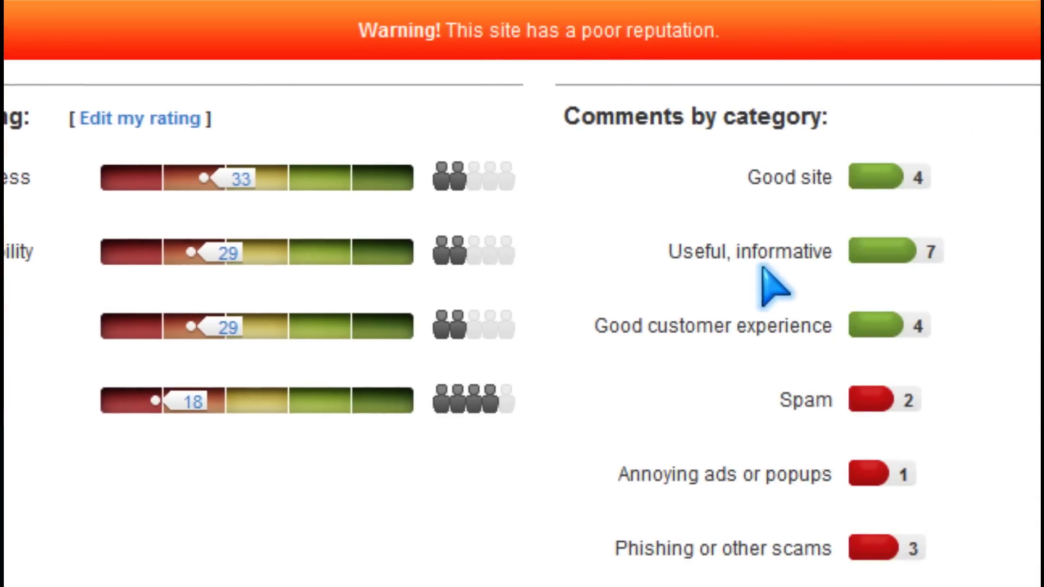
scroll(754, 326, down, 5)
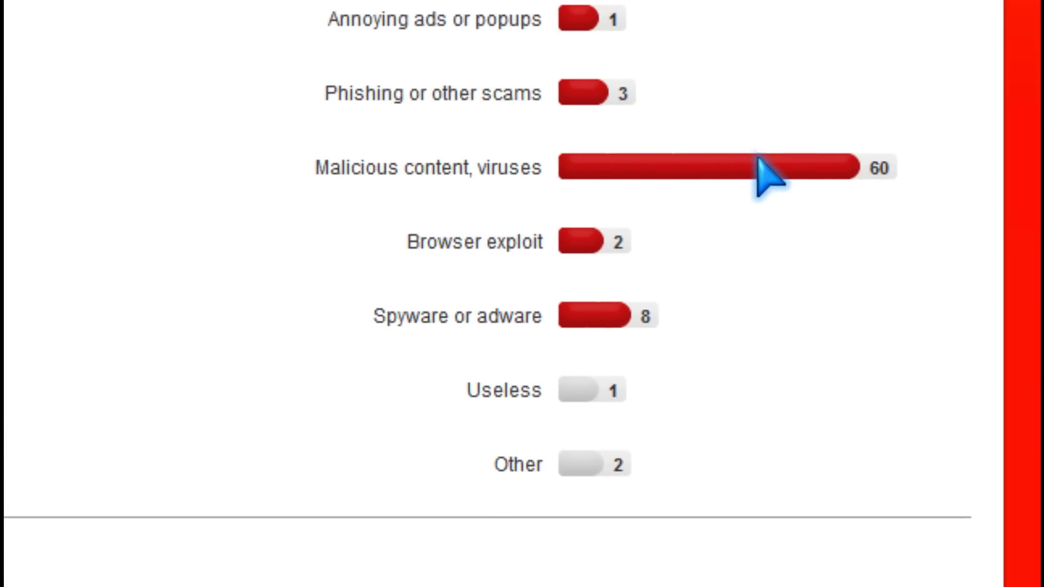
scroll(759, 168, down, 3)
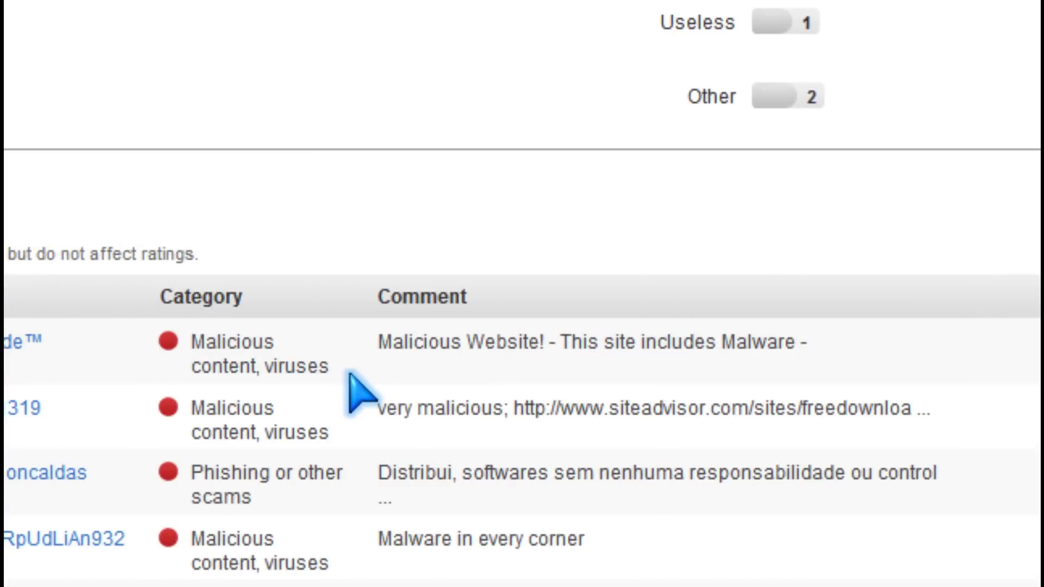
scroll(654, 433, down, 1)
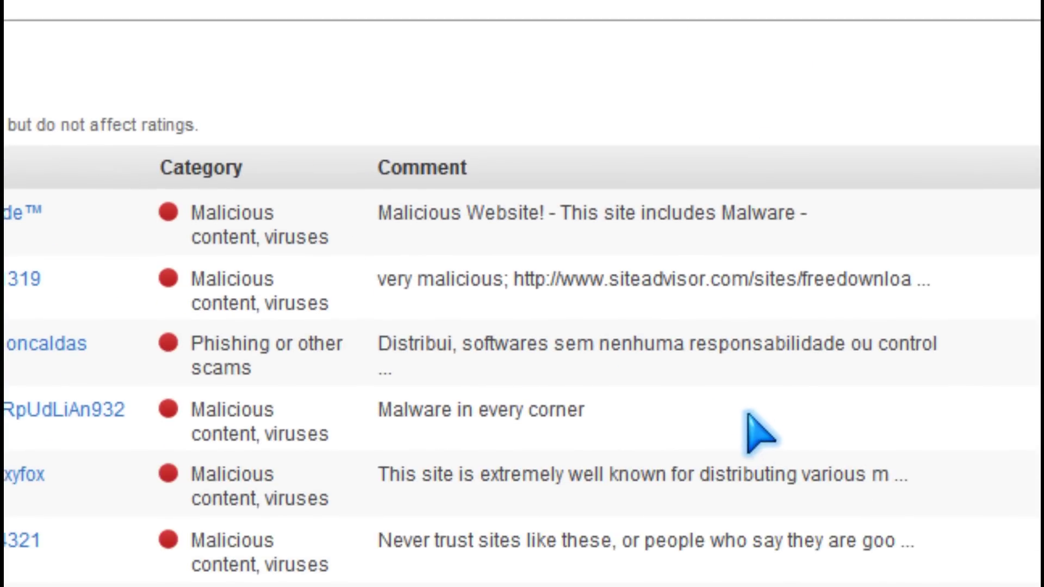
scroll(787, 414, down, 5)
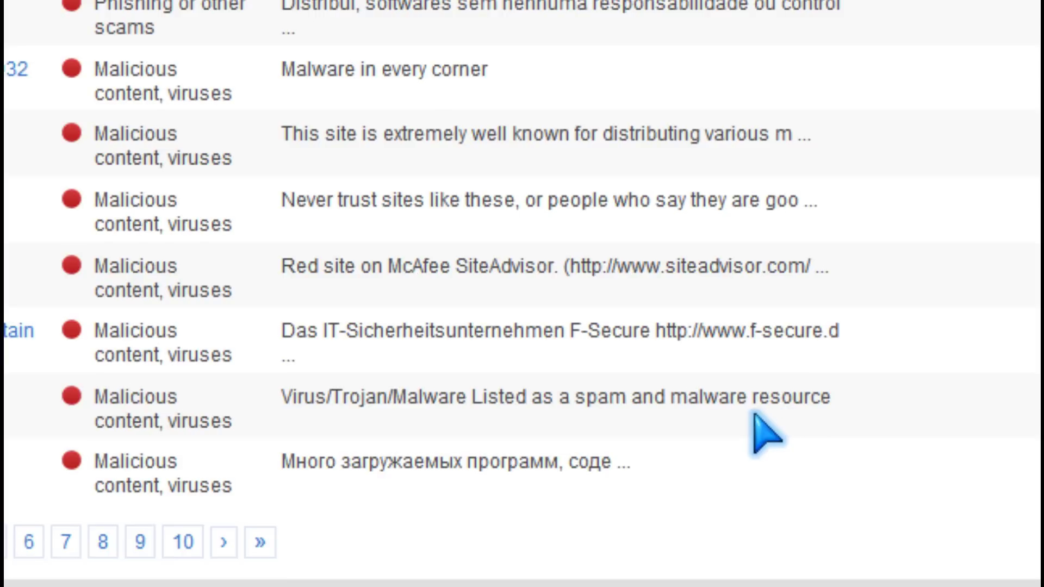
scroll(749, 430, up, 5)
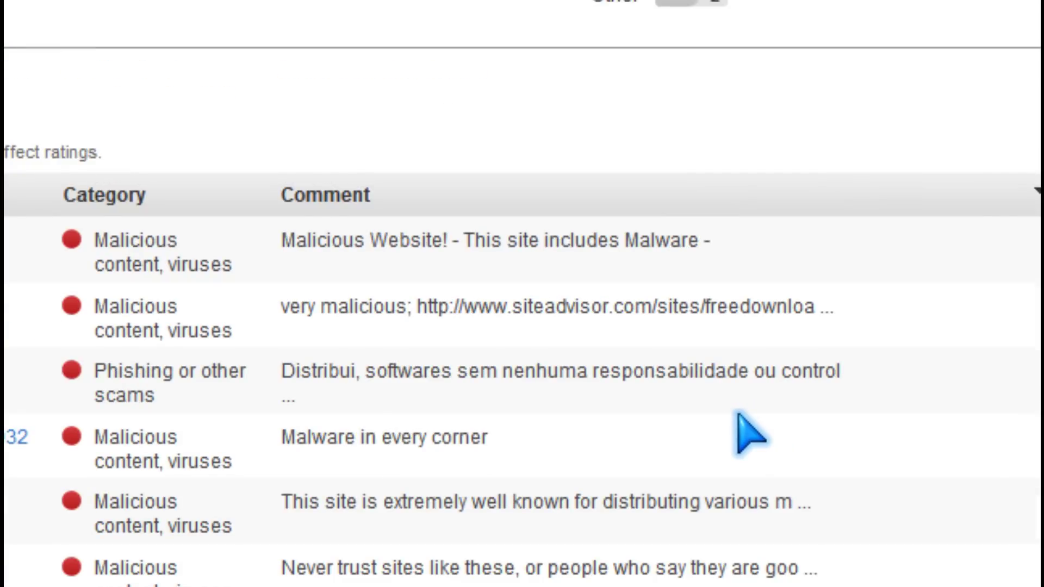
scroll(749, 433, down, 5)
scroll(749, 441, down, 1)
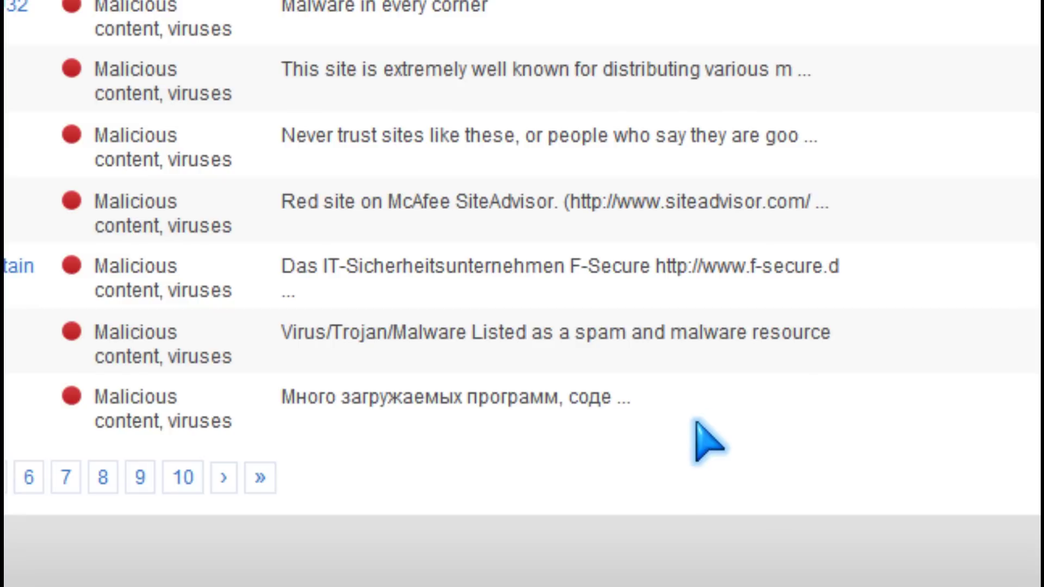
scroll(769, 314, up, 10)
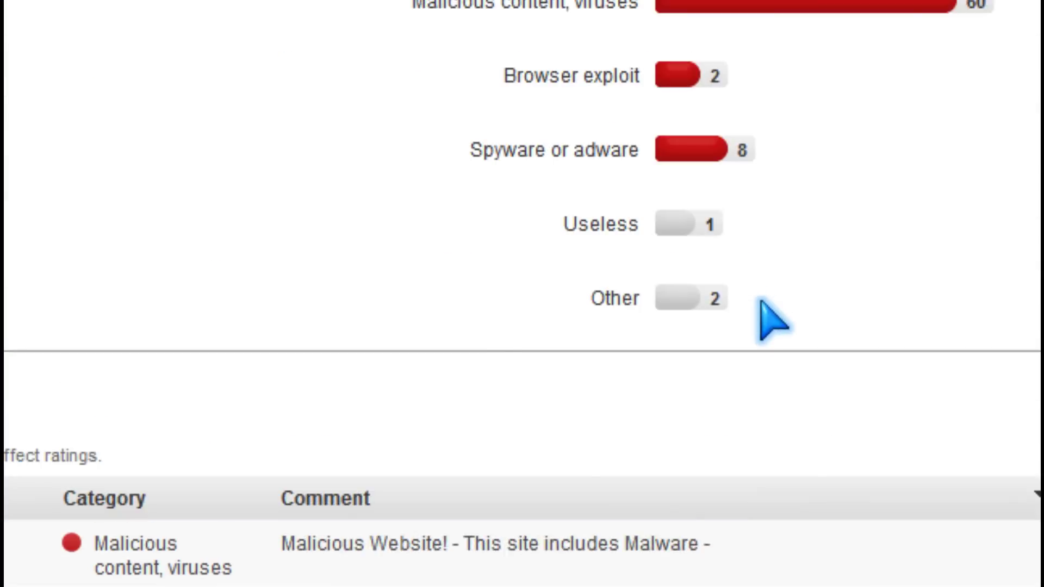
scroll(757, 327, up, 9)
scroll(767, 330, up, 2)
scroll(768, 320, up, 5)
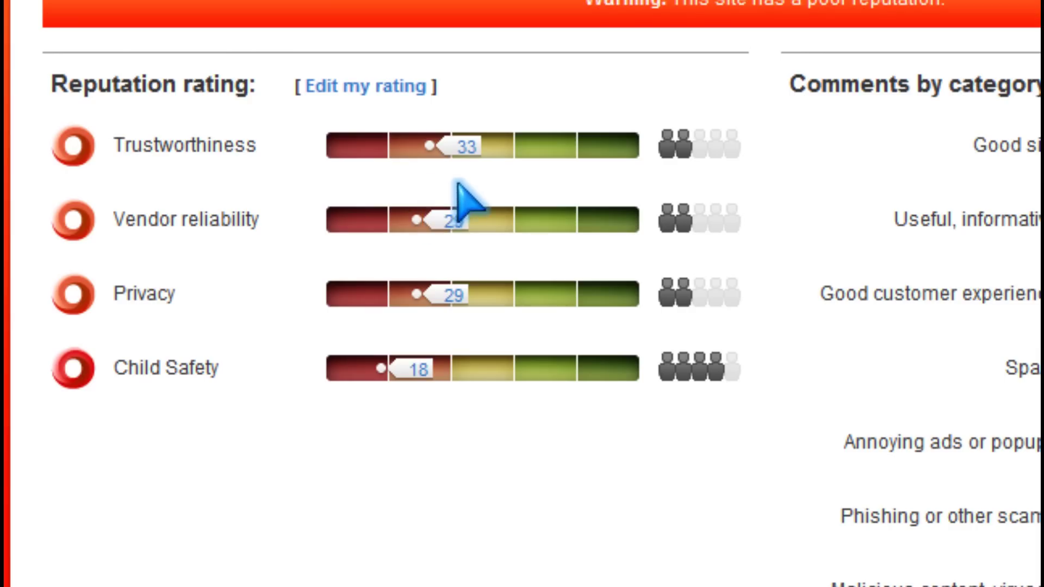
scroll(333, 433, down, 3)
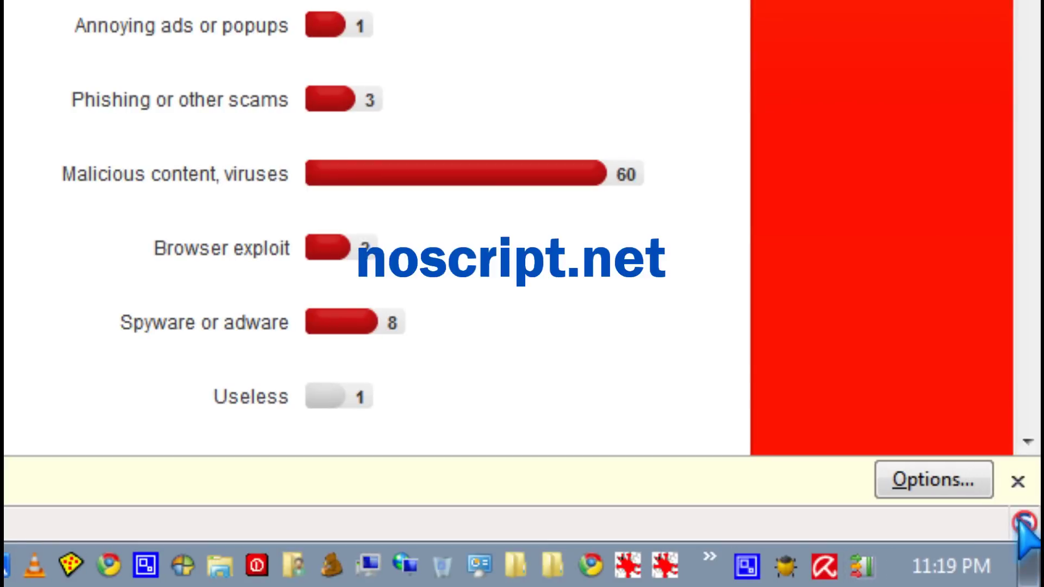
click(1026, 524)
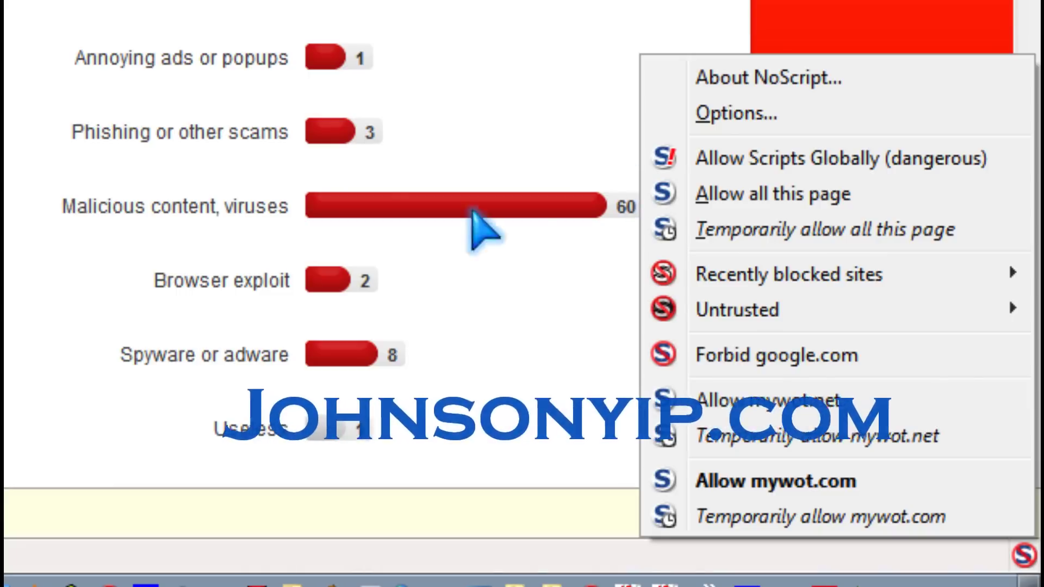
click(298, 236)
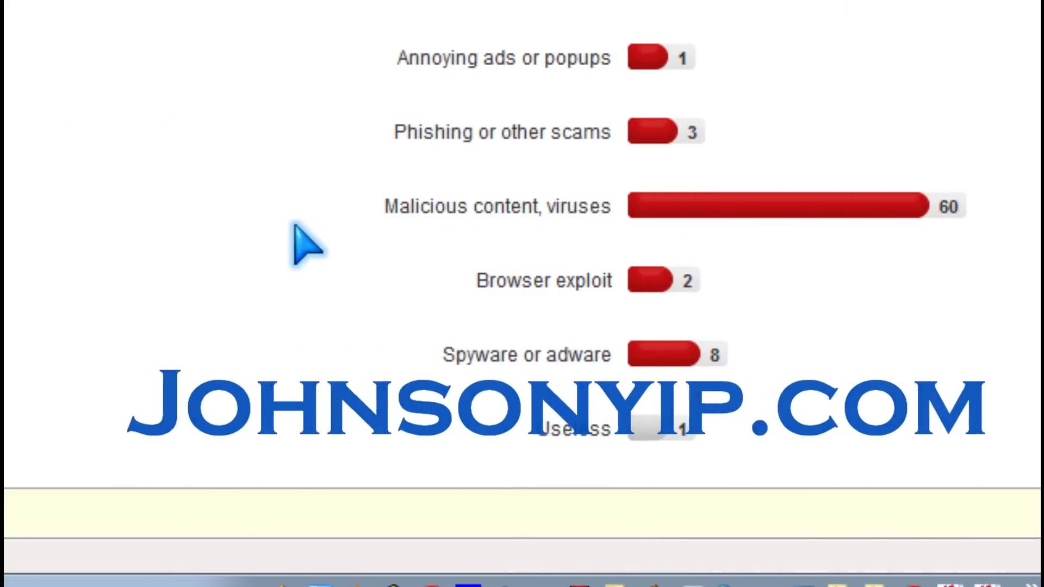